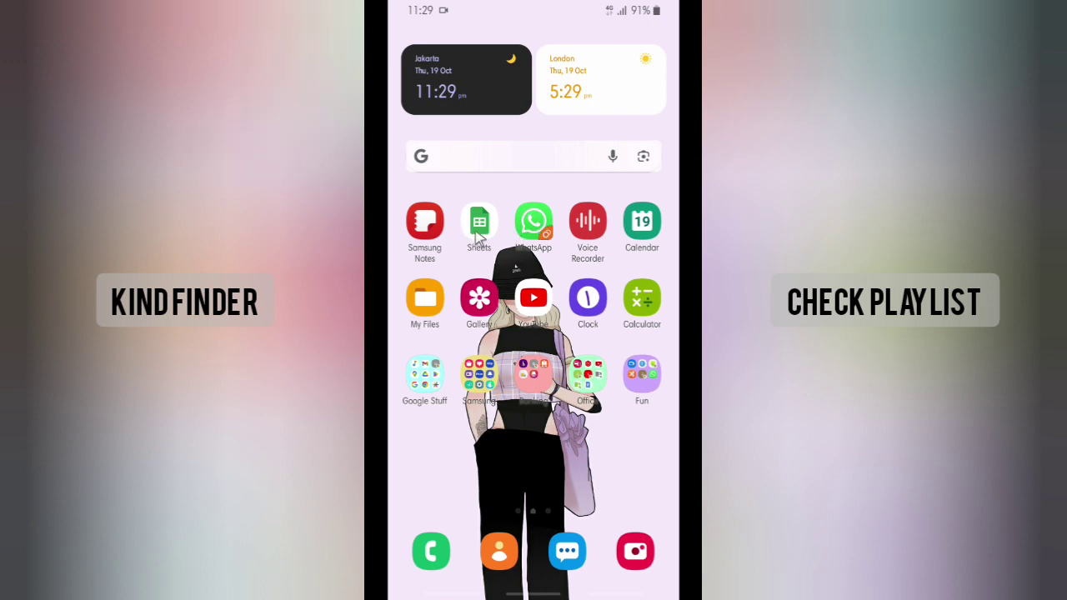
Open Google Sheets and view the details of the 2023 Calendar file
{"action": "left_click", "coordinate": [479, 225]}
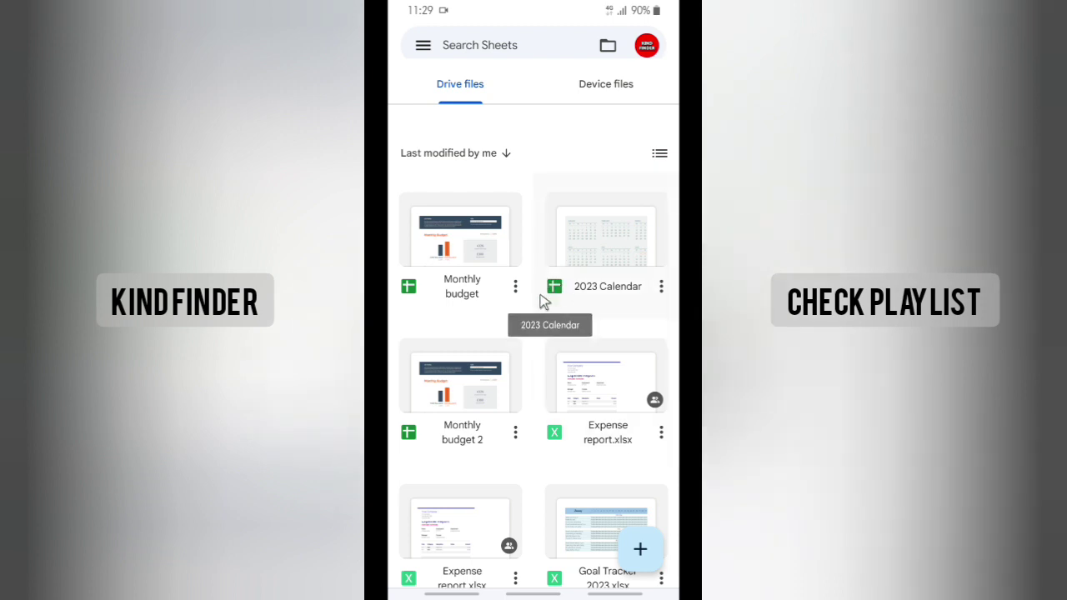
{"action": "left_click", "coordinate": [661, 288]}
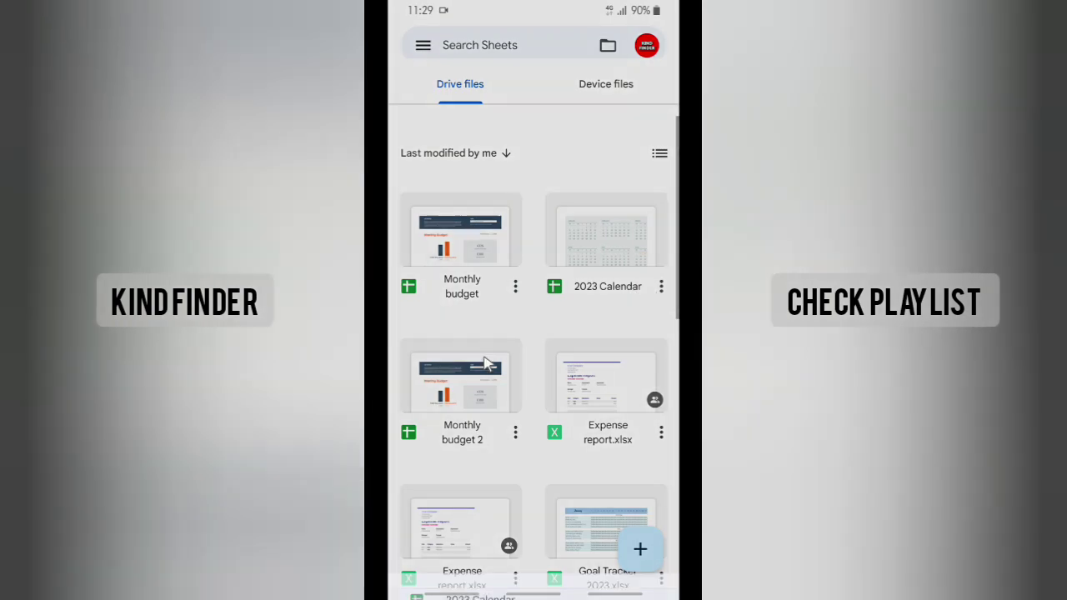
{"action": "left_click", "coordinate": [483, 290]}
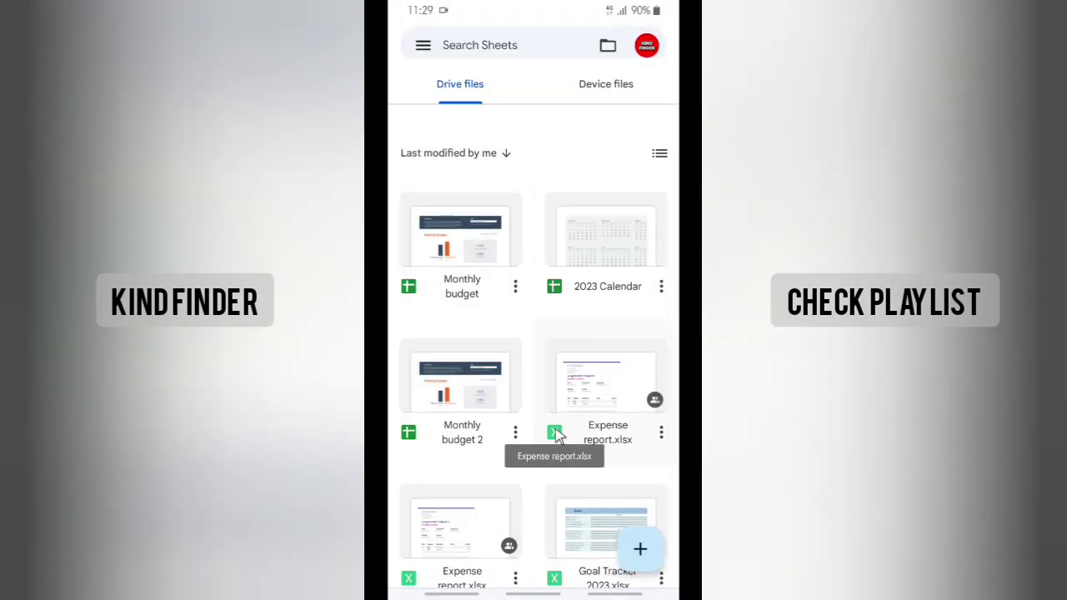
View the details of the Expense report.xlsx file to check its type, and return to the file list
{"action": "left_click", "coordinate": [660, 436]}
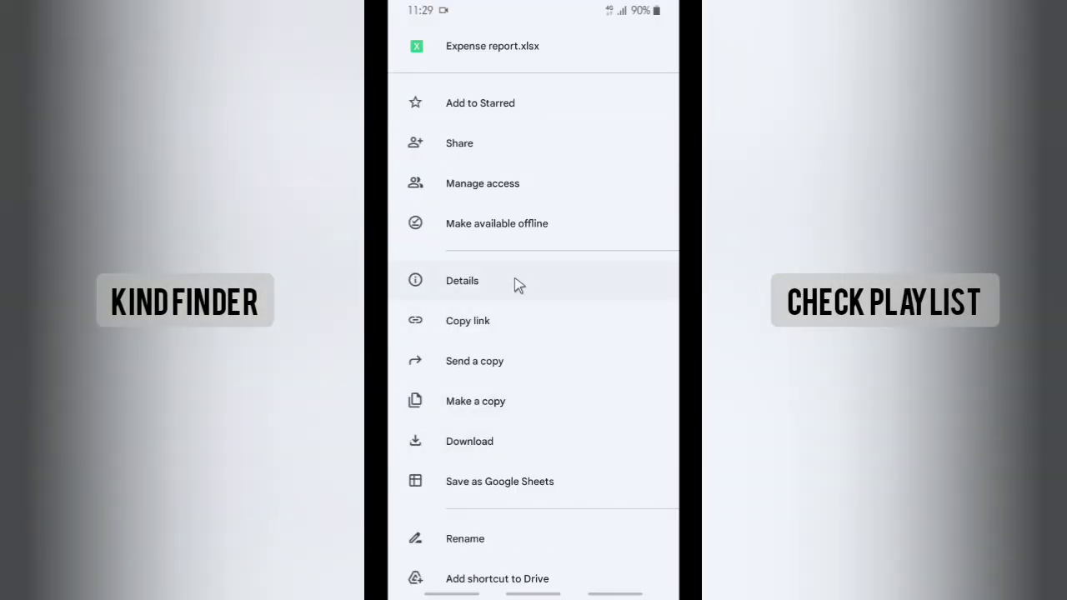
{"action": "left_click", "coordinate": [505, 275]}
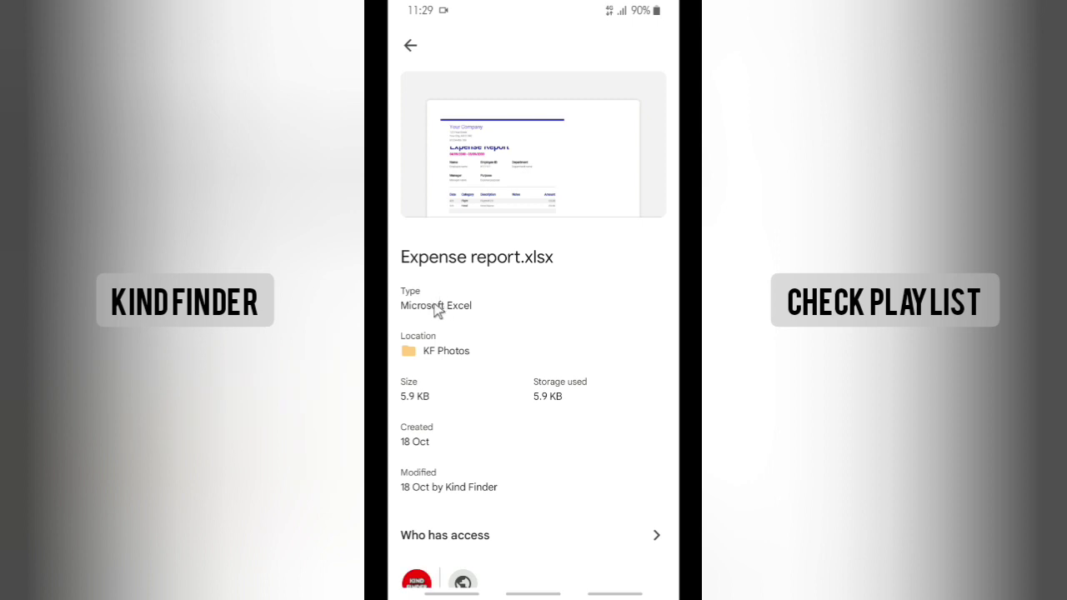
{"action": "key", "text": "Escape"}
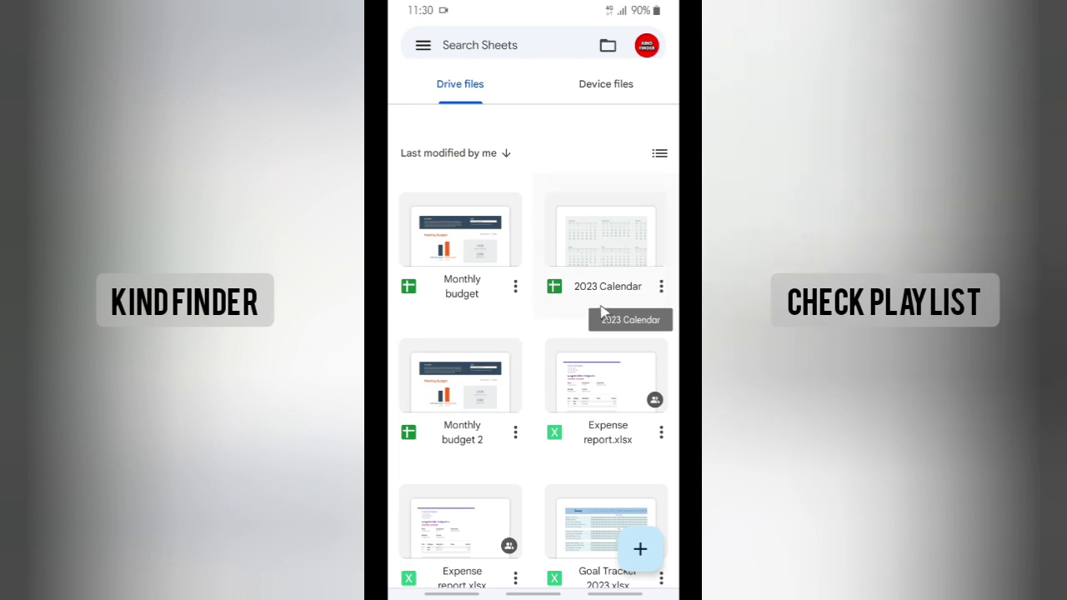
Send a copy of the 2023 Calendar spreadsheet in PDF document (.pdf) format
{"action": "left_click", "coordinate": [662, 286]}
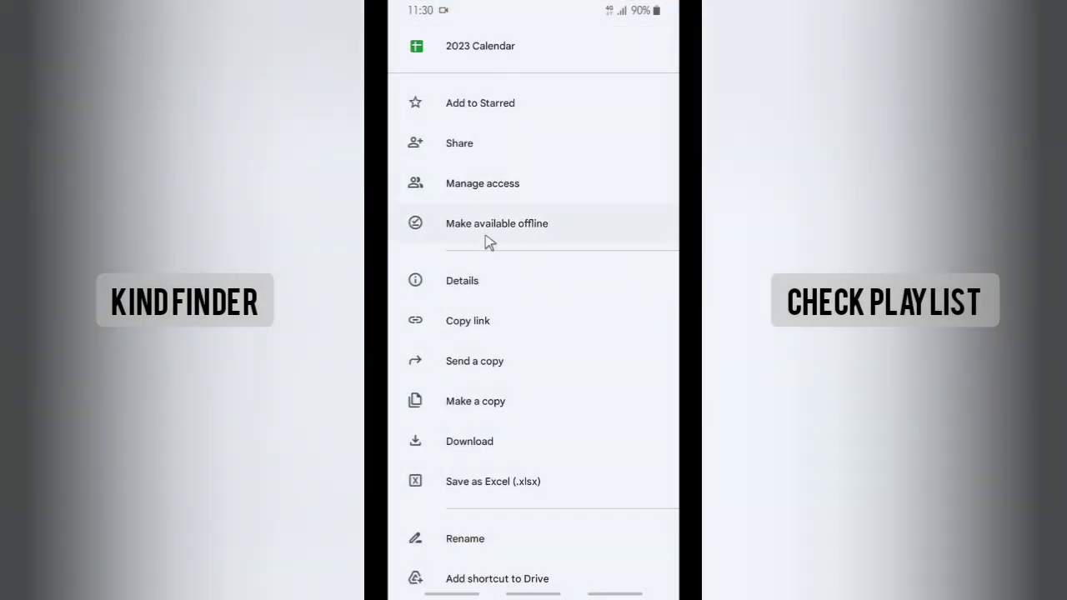
{"action": "left_click", "coordinate": [477, 365]}
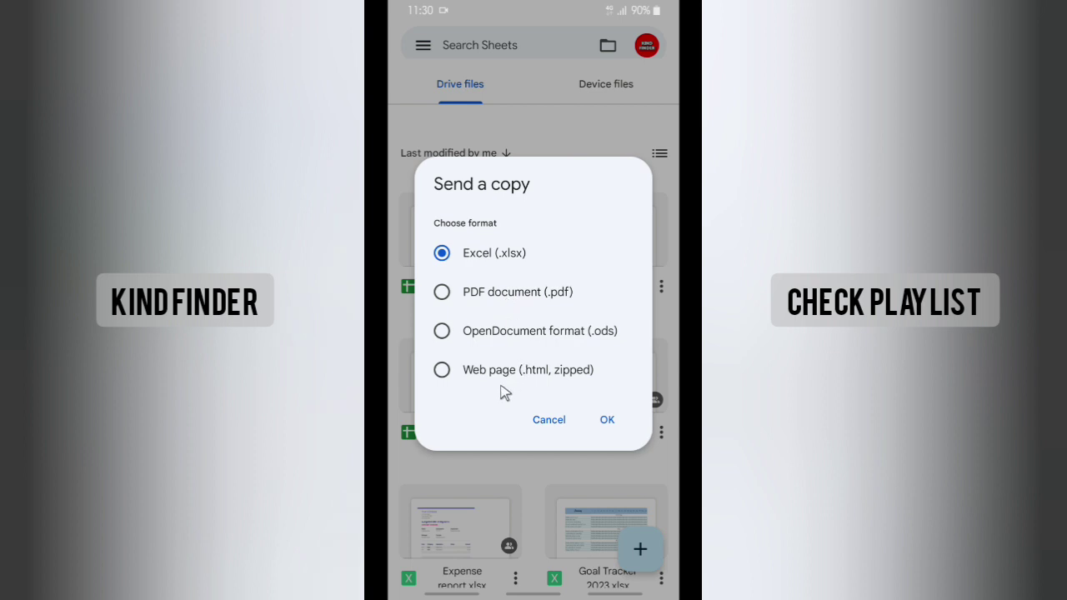
{"action": "left_click", "coordinate": [479, 301]}
{"action": "left_click", "coordinate": [610, 433]}
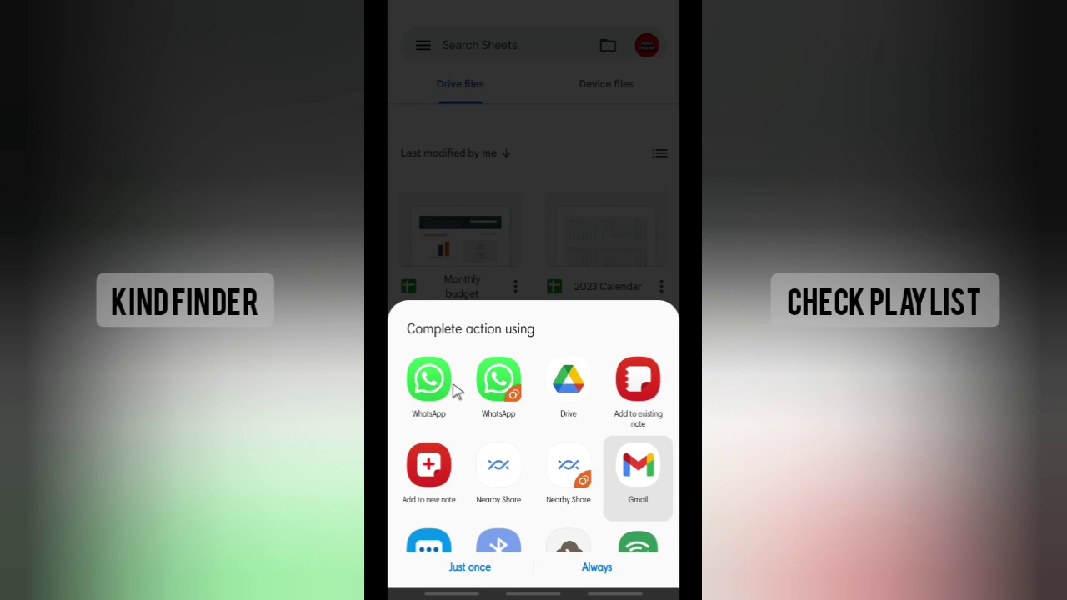
Share the PDF copy through the second WhatsApp app just once, sending it to a chosen contact without a caption
{"action": "left_click", "coordinate": [493, 393]}
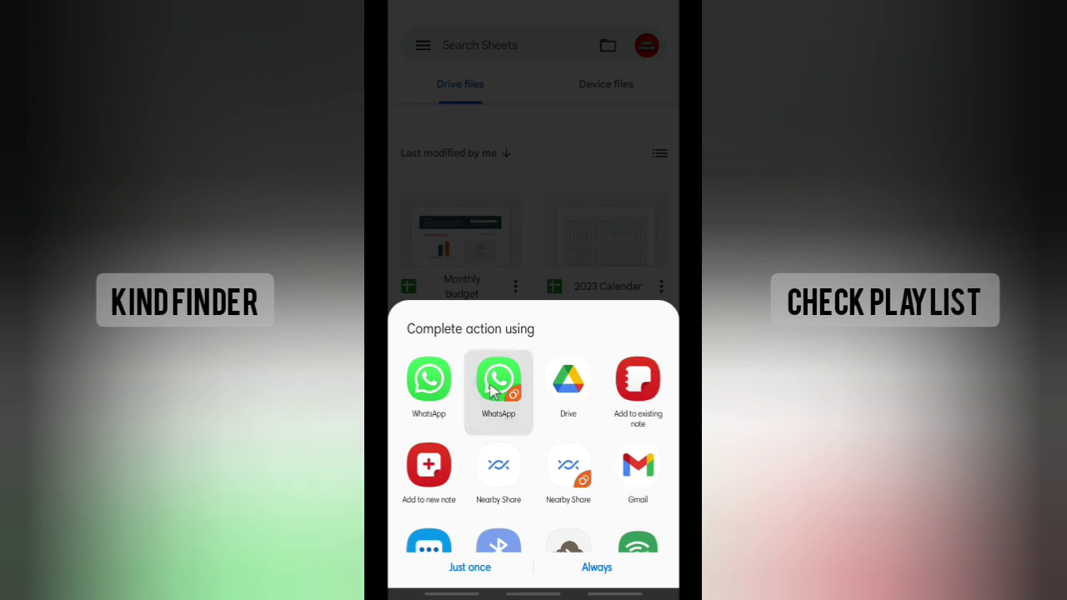
{"action": "left_click", "coordinate": [489, 575]}
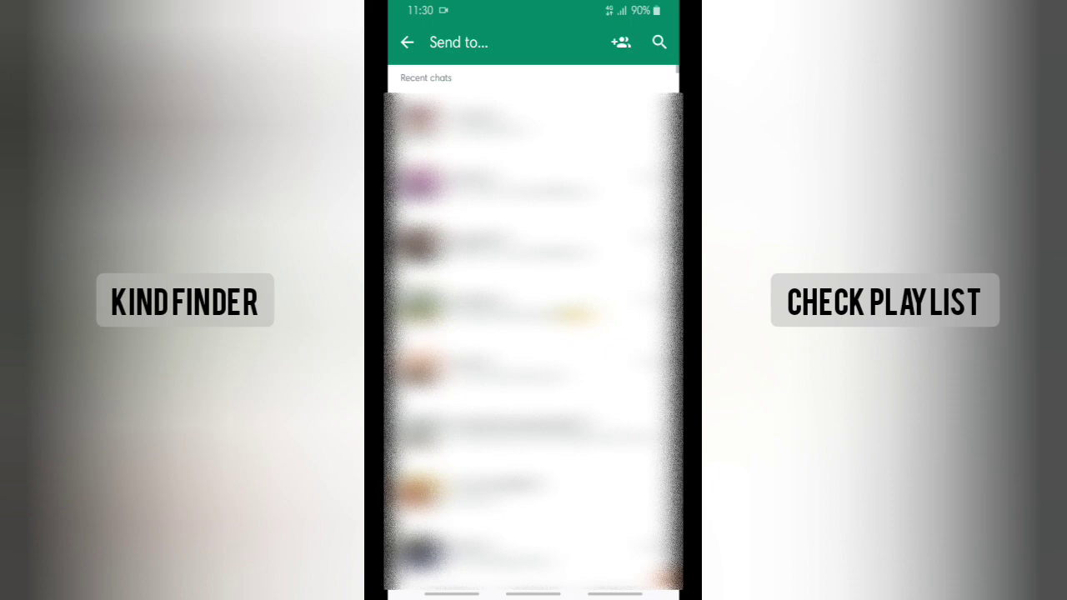
{"action": "left_click", "coordinate": [483, 242]}
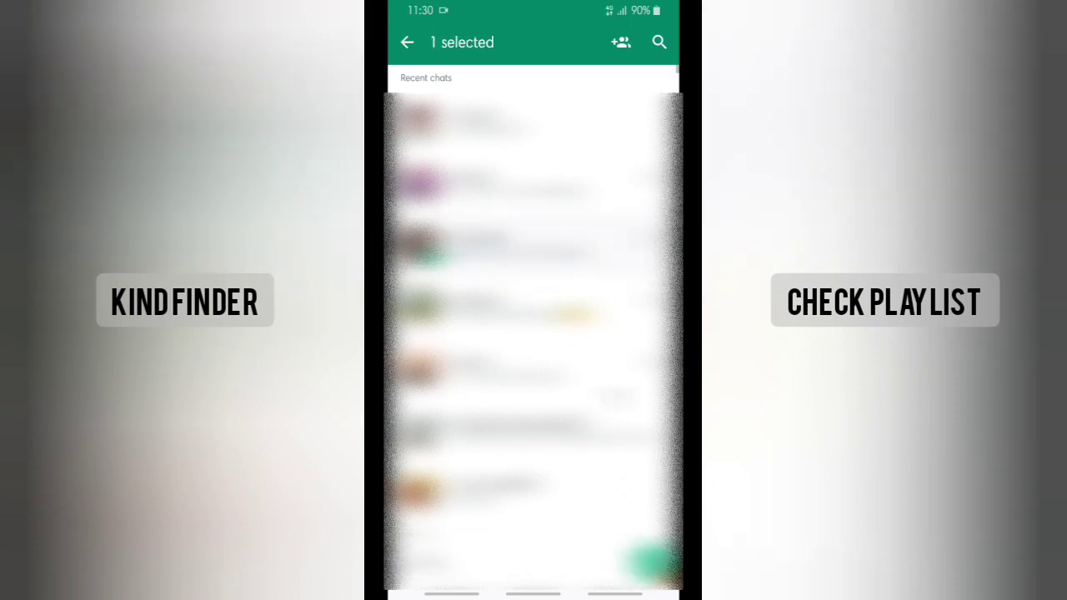
{"action": "left_click", "coordinate": [654, 562]}
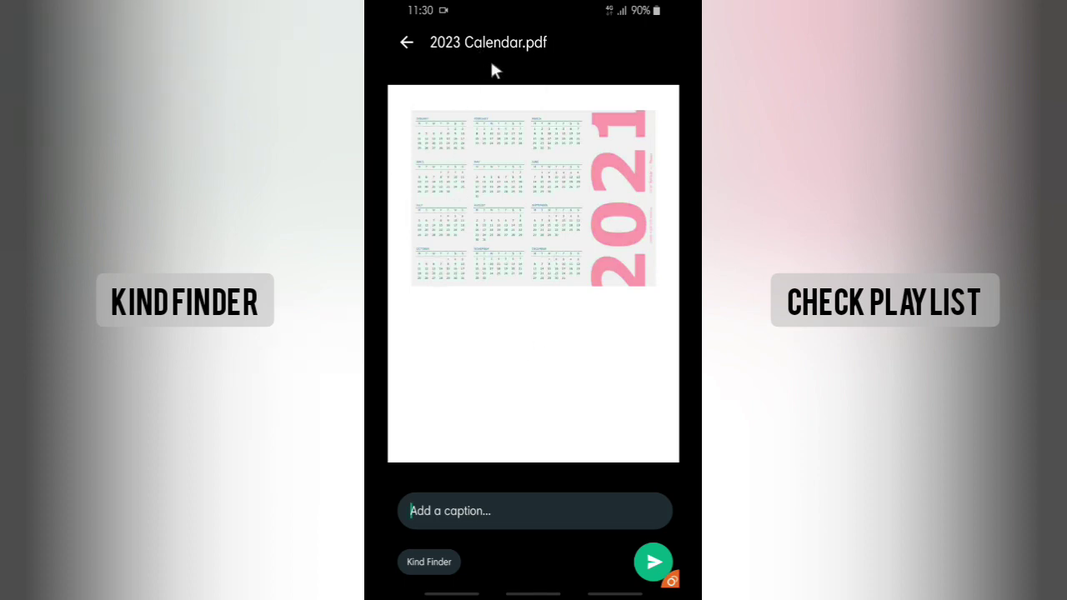
{"action": "left_click", "coordinate": [653, 562]}
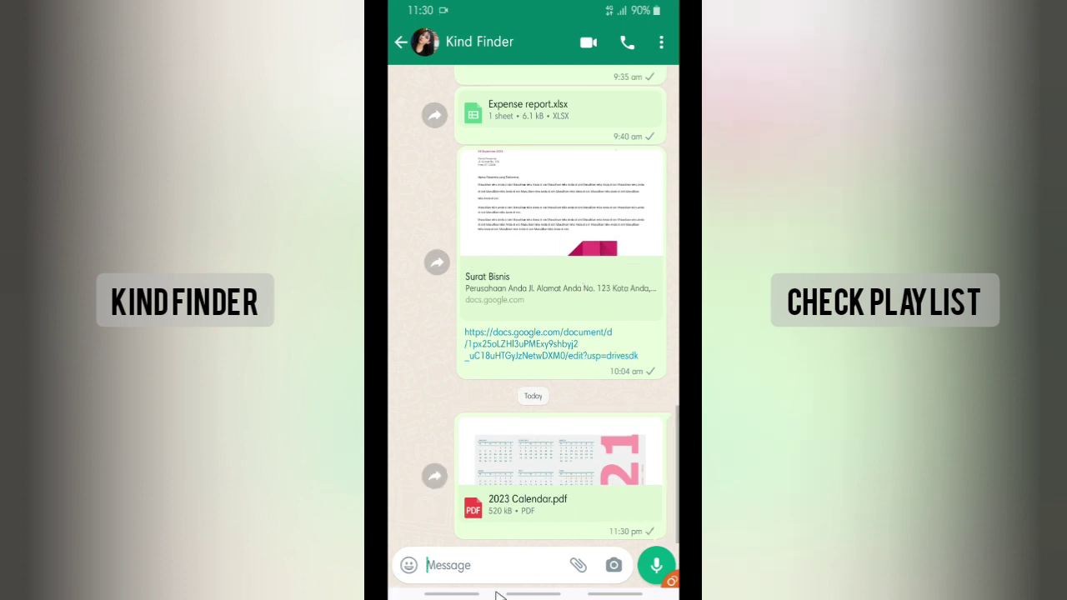
Switch back to Google Sheets and save an Excel (.xlsx) copy of 2023 Calendar to the KF Photos folder in Drive
{"action": "left_click_drag", "start_coordinate": [450, 593], "coordinate": [450, 500]}
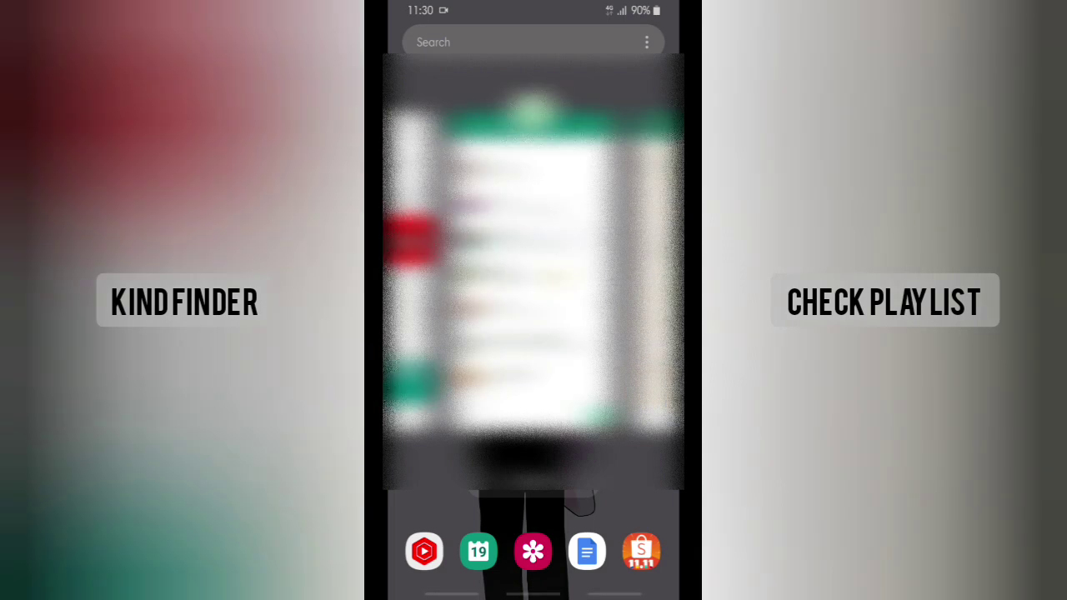
{"action": "left_click", "coordinate": [607, 307]}
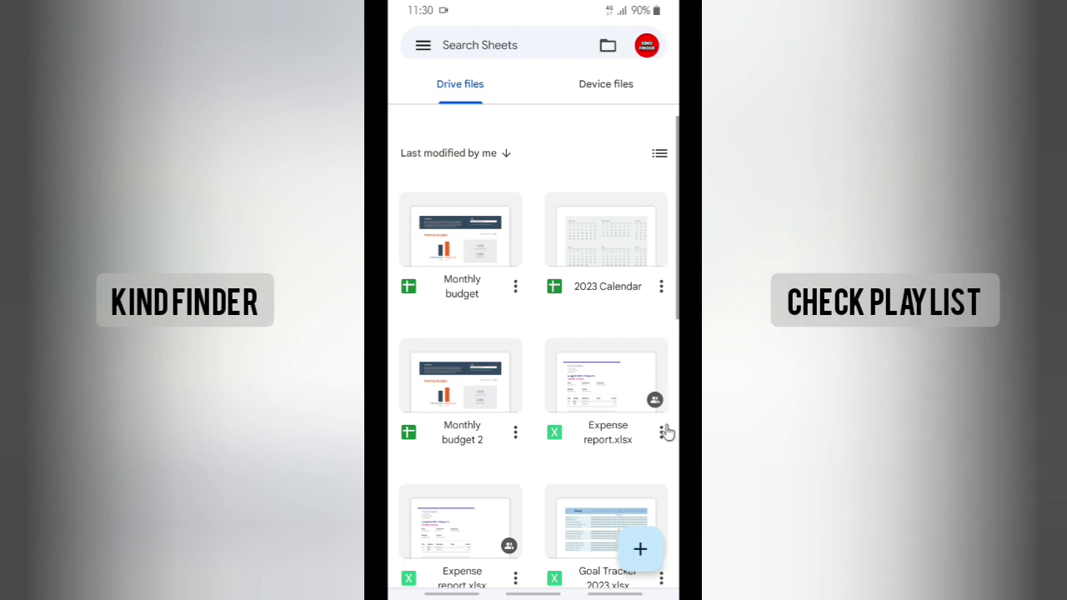
{"action": "left_click", "coordinate": [662, 289]}
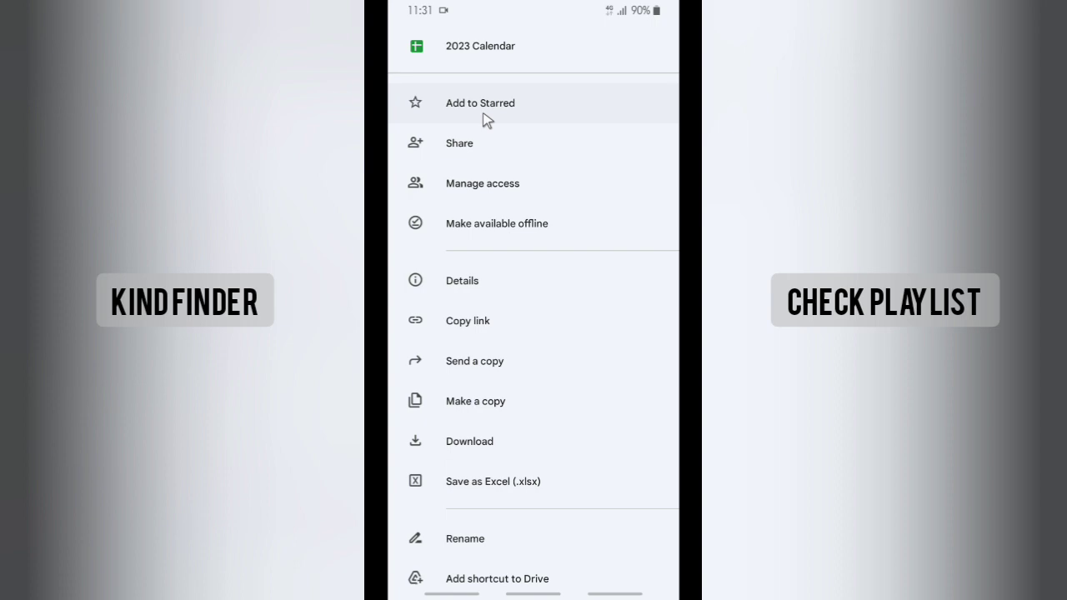
{"action": "left_click", "coordinate": [469, 370]}
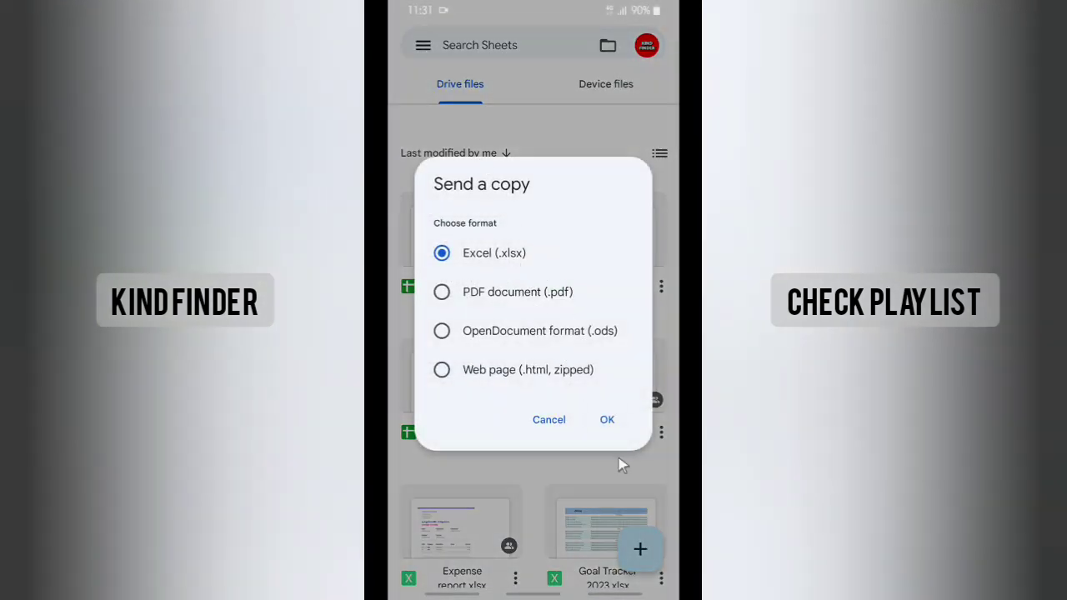
{"action": "left_click", "coordinate": [606, 421]}
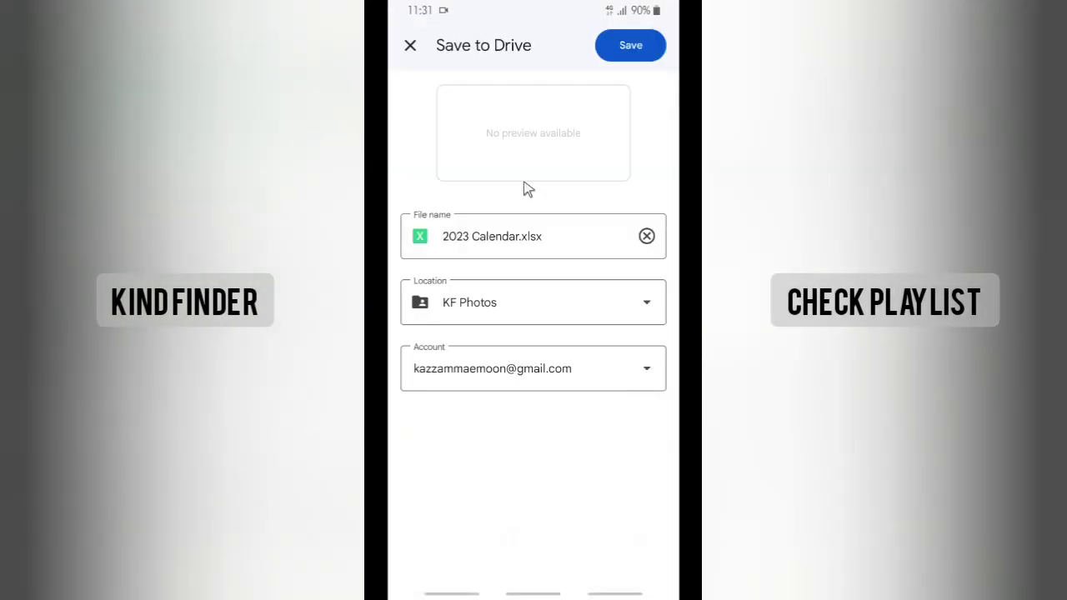
{"action": "left_click", "coordinate": [456, 239]}
{"action": "left_click", "coordinate": [623, 52]}
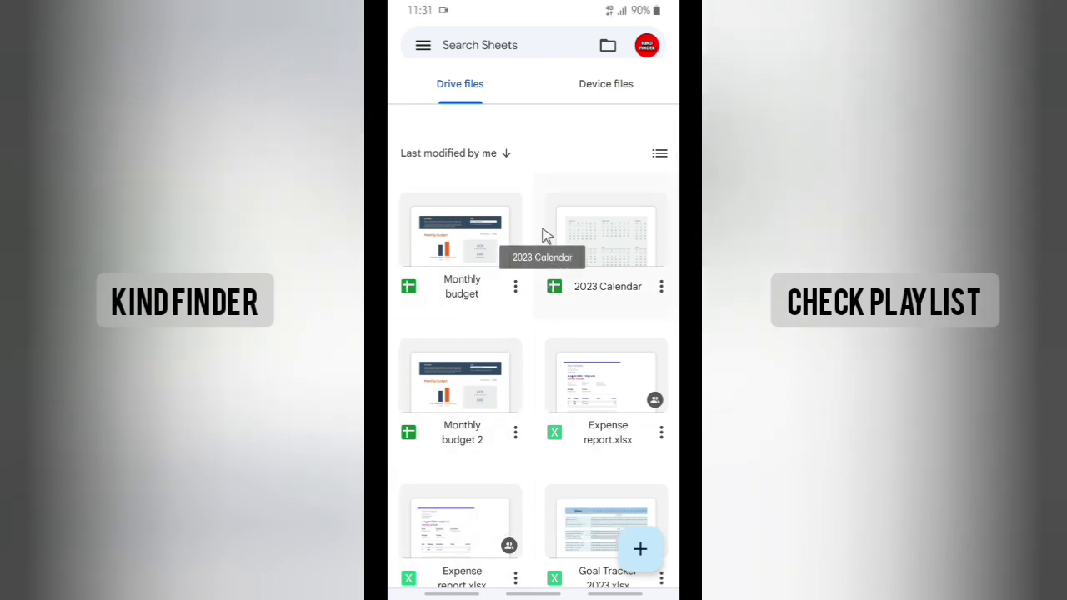
Refresh the file list, download 2023 Calendar.xlsx to the phone, and open the Downloads folder from the download notification
{"action": "left_click_drag", "start_coordinate": [550, 152], "coordinate": [553, 463]}
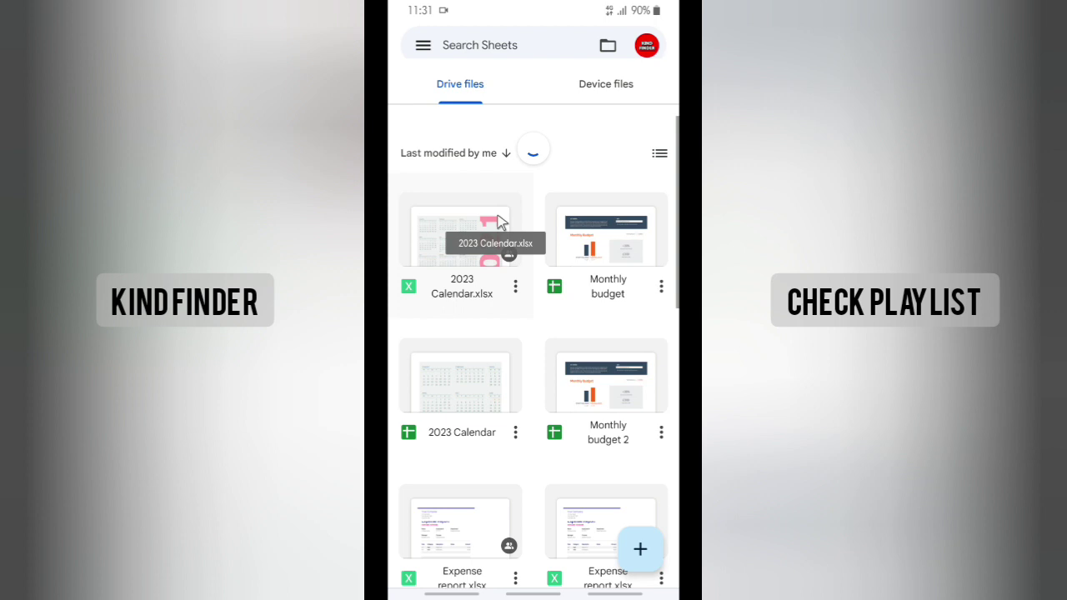
{"action": "left_click", "coordinate": [516, 289]}
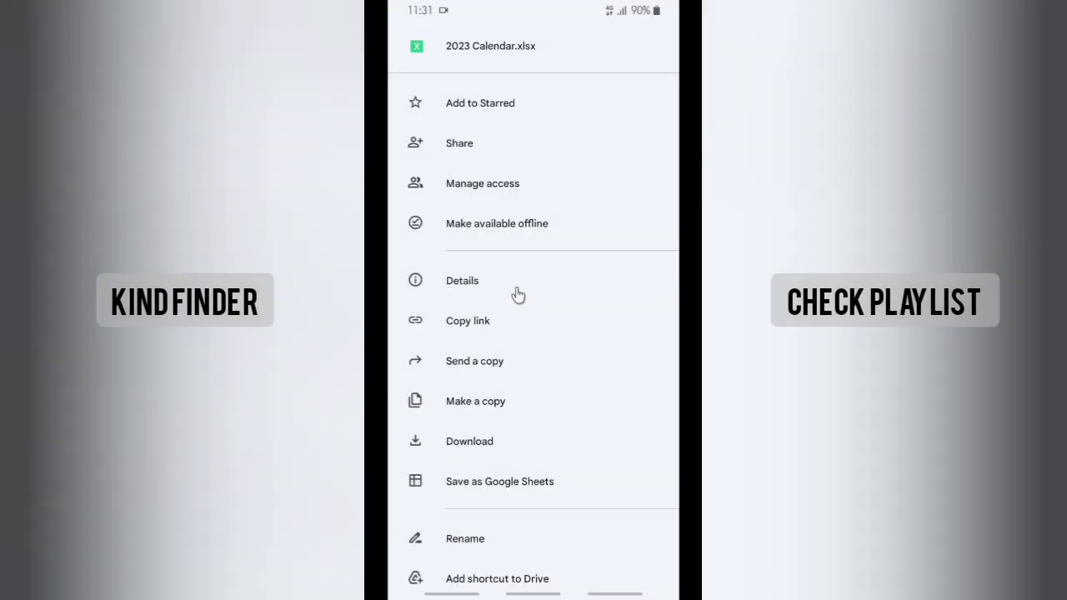
{"action": "left_click", "coordinate": [467, 443]}
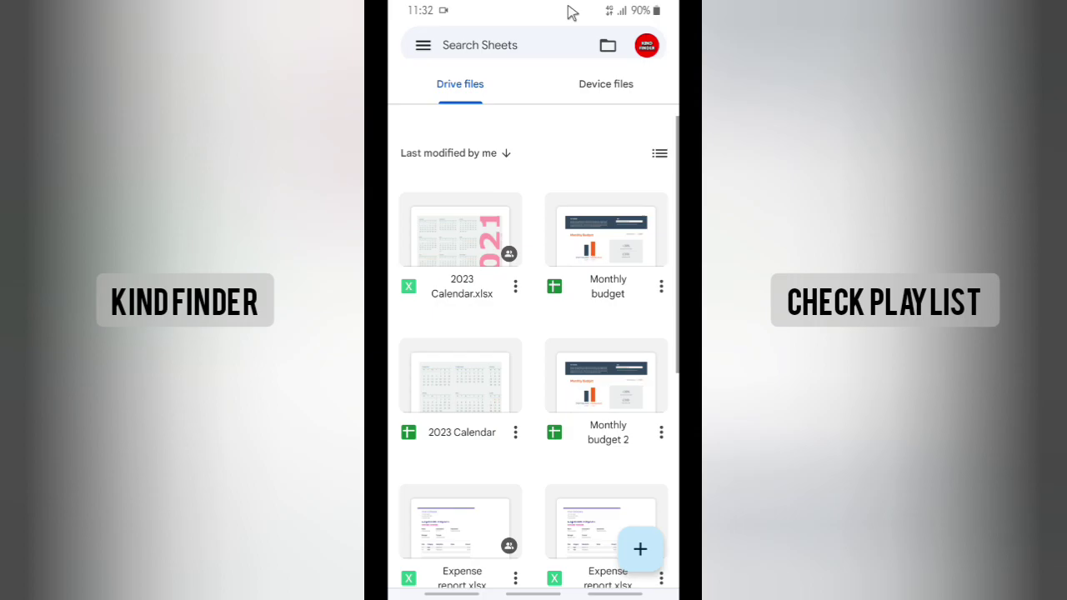
{"action": "left_click_drag", "start_coordinate": [571, 11], "coordinate": [518, 304]}
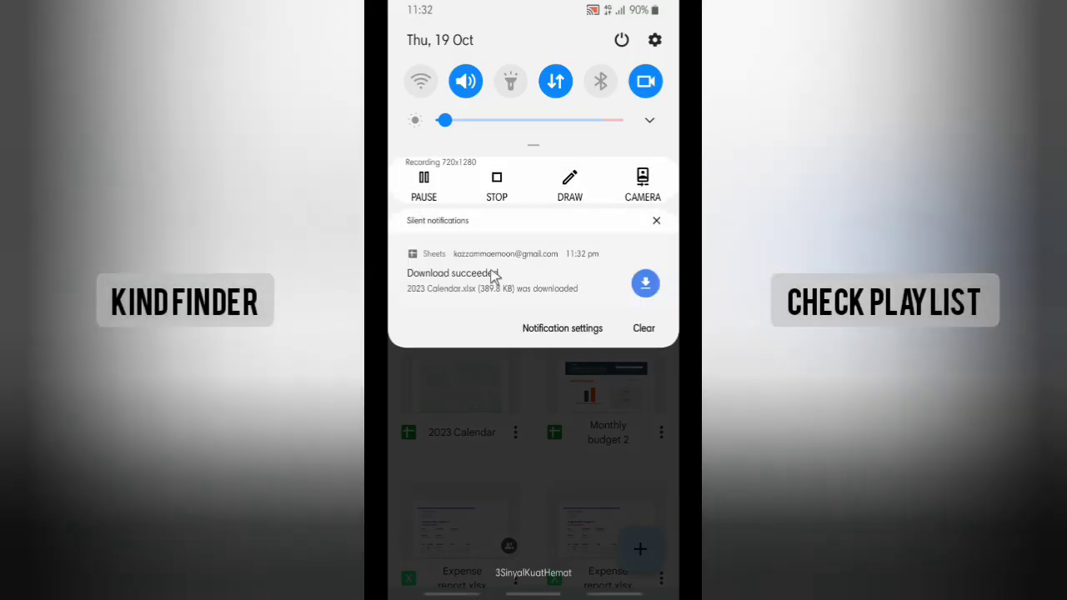
{"action": "left_click", "coordinate": [486, 288]}
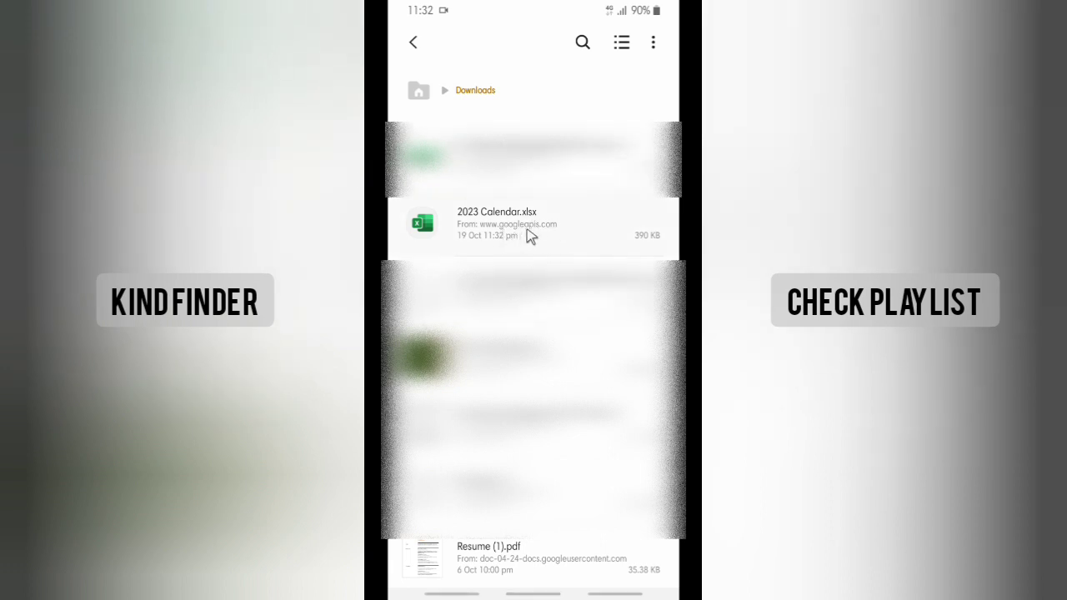
Share 2023 Calendar.xlsx from the Downloads folder to the same contact through the second WhatsApp app, and return to the home screen
{"action": "left_click", "coordinate": [531, 236]}
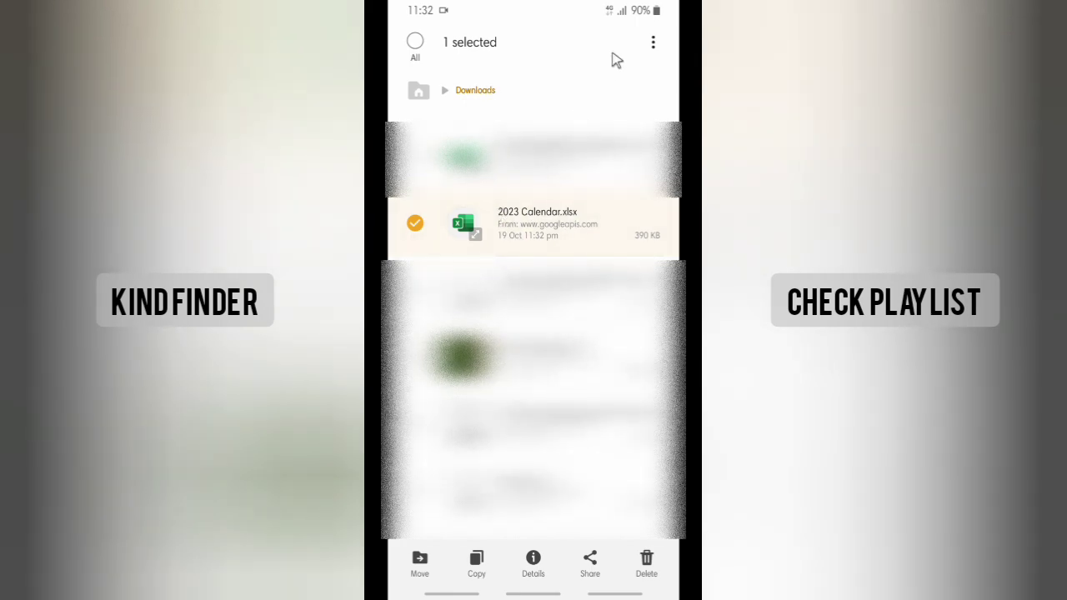
{"action": "left_click", "coordinate": [591, 562]}
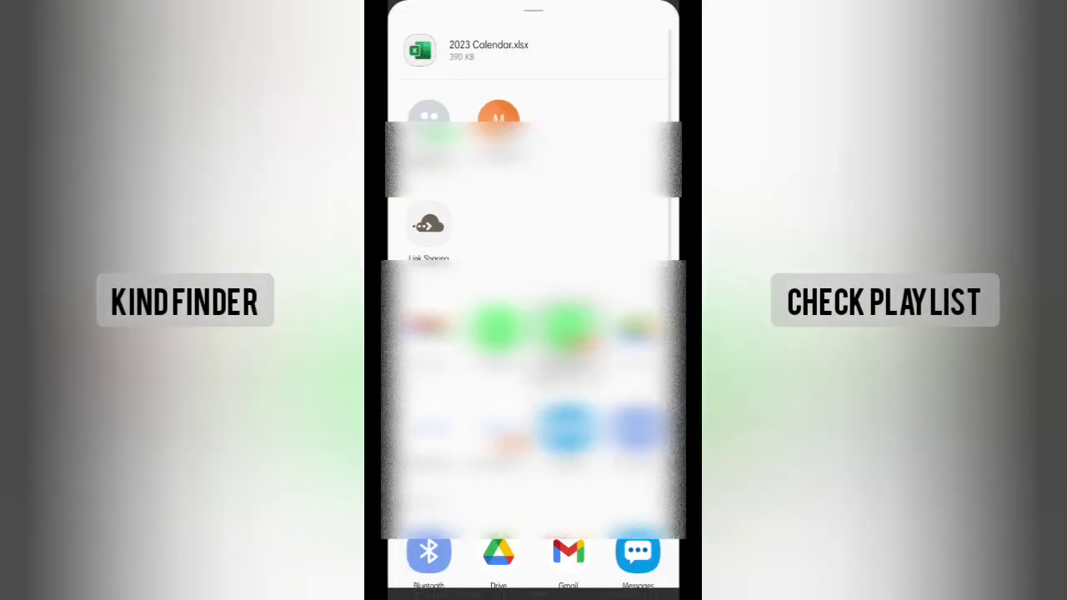
{"action": "left_click", "coordinate": [560, 353]}
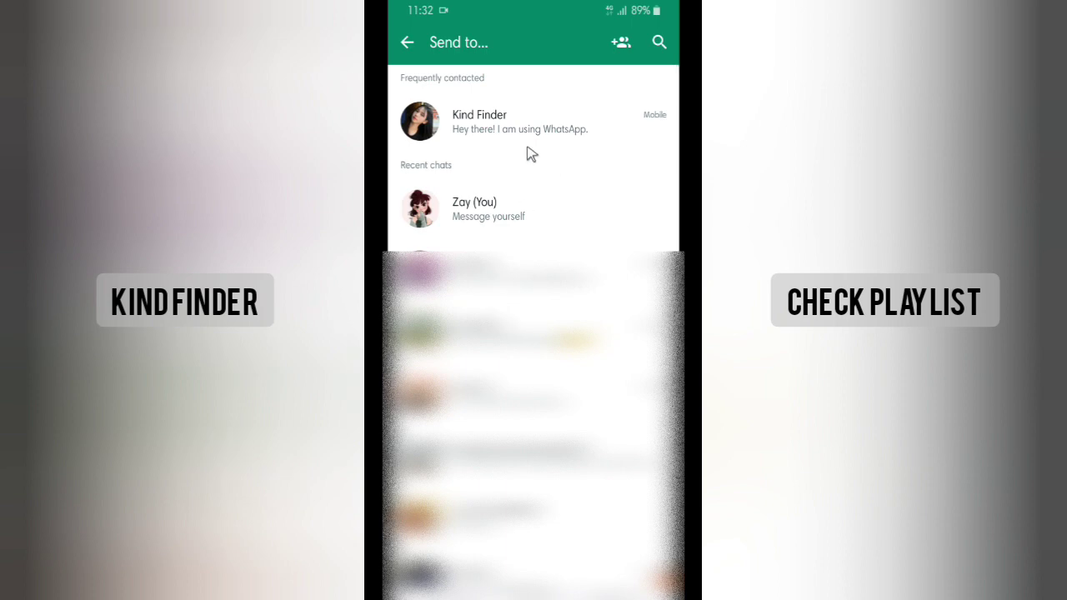
{"action": "left_click", "coordinate": [534, 134]}
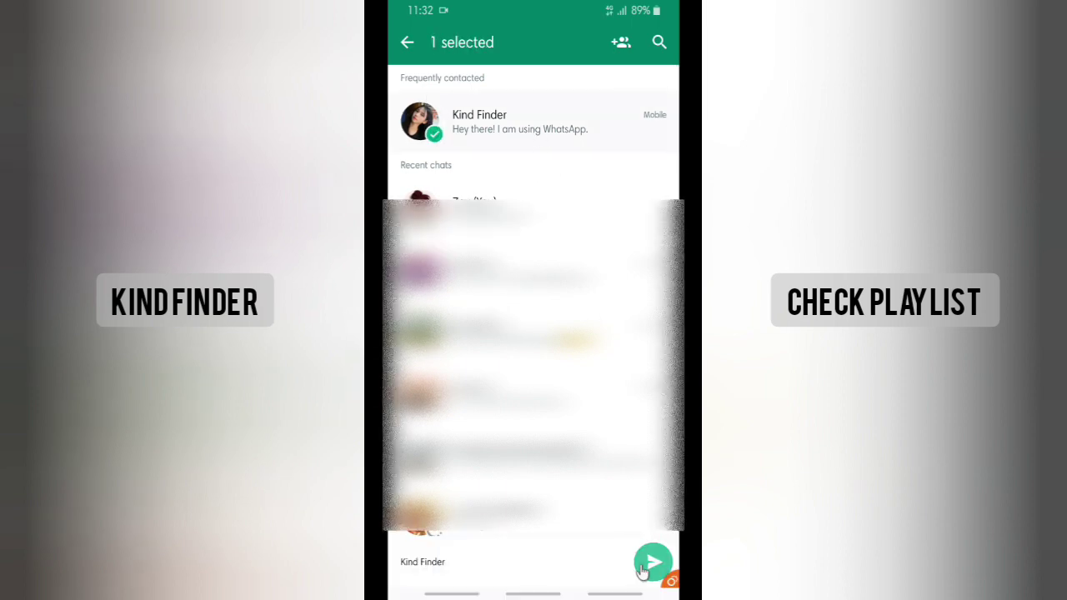
{"action": "left_click", "coordinate": [641, 570]}
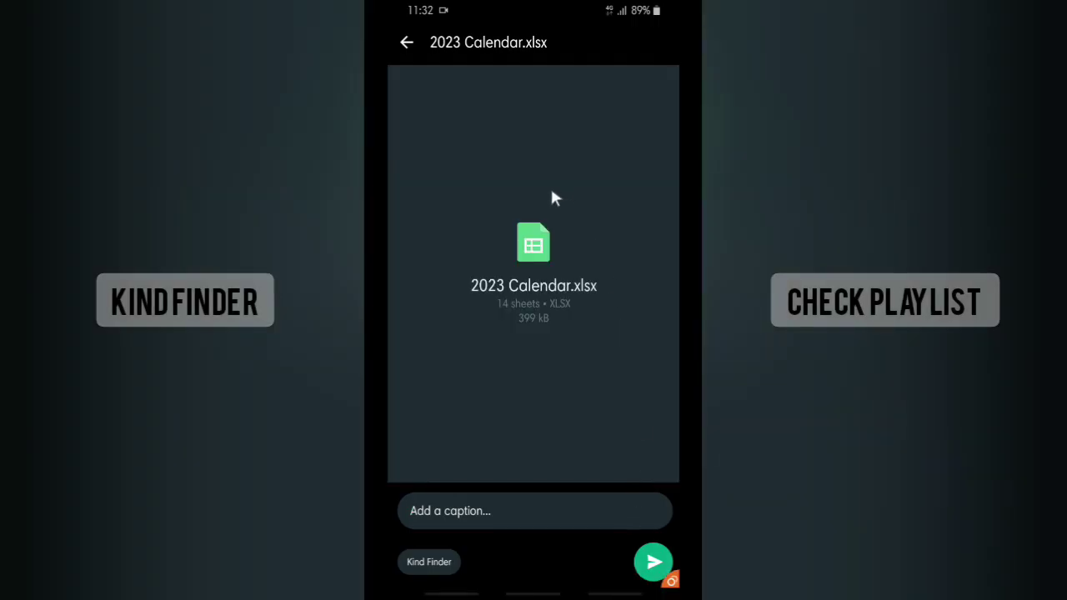
{"action": "left_click", "coordinate": [652, 562]}
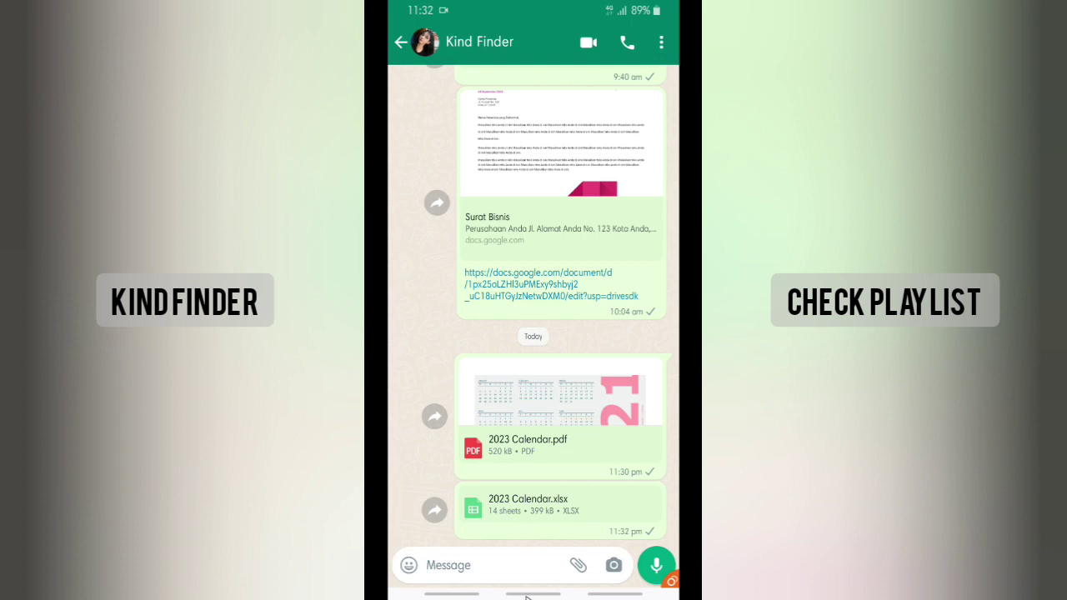
{"action": "left_click_drag", "start_coordinate": [534, 588], "coordinate": [497, 261]}
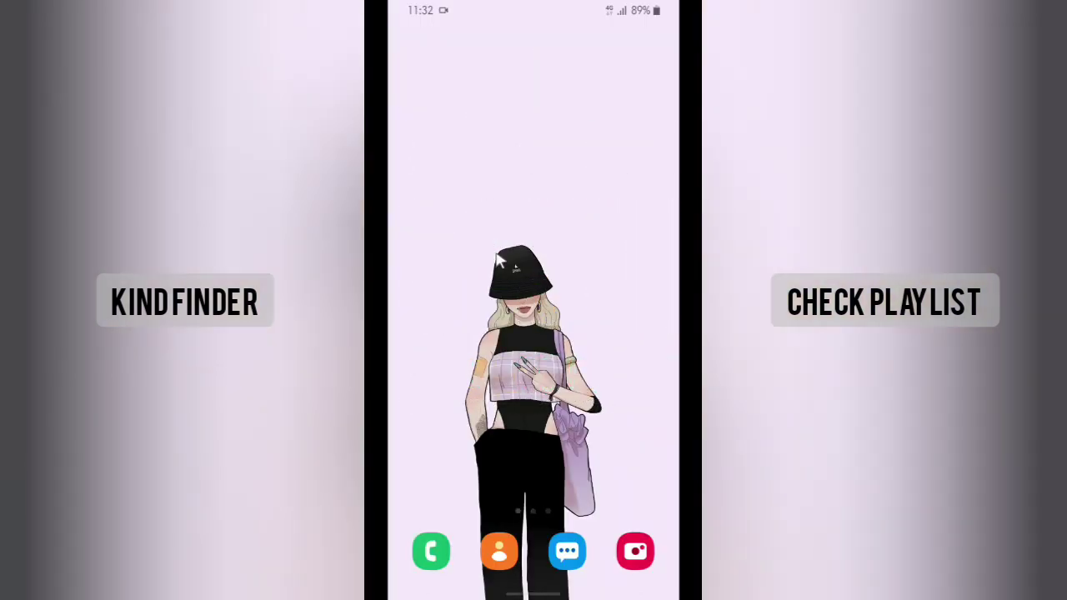